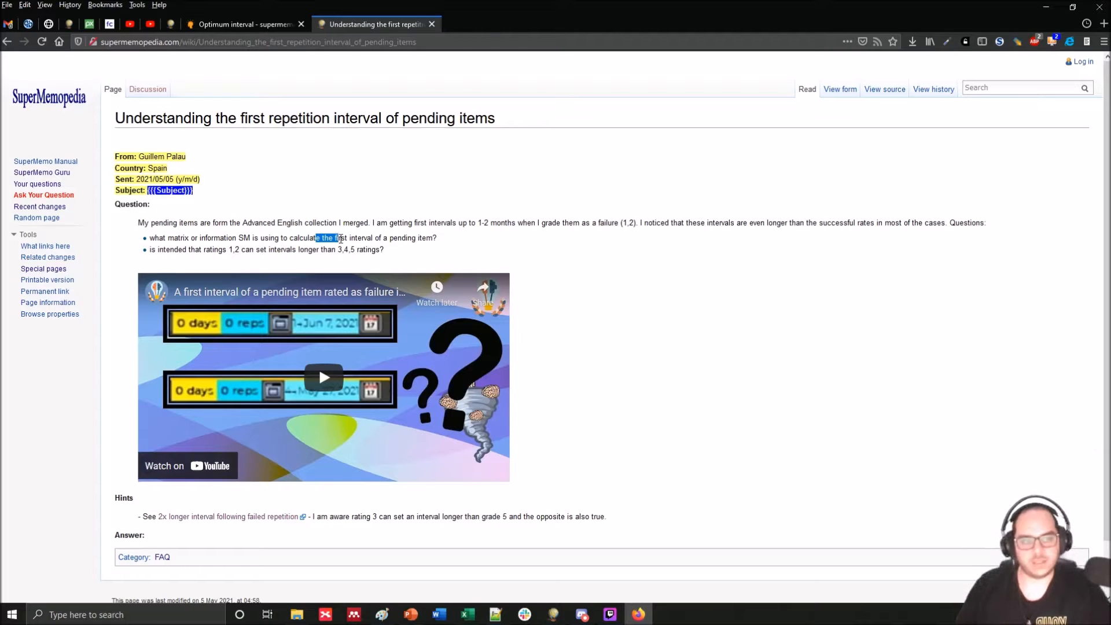
{"action": "left_click_drag", "start_coordinate": [341, 239], "coordinate": [339, 238]}
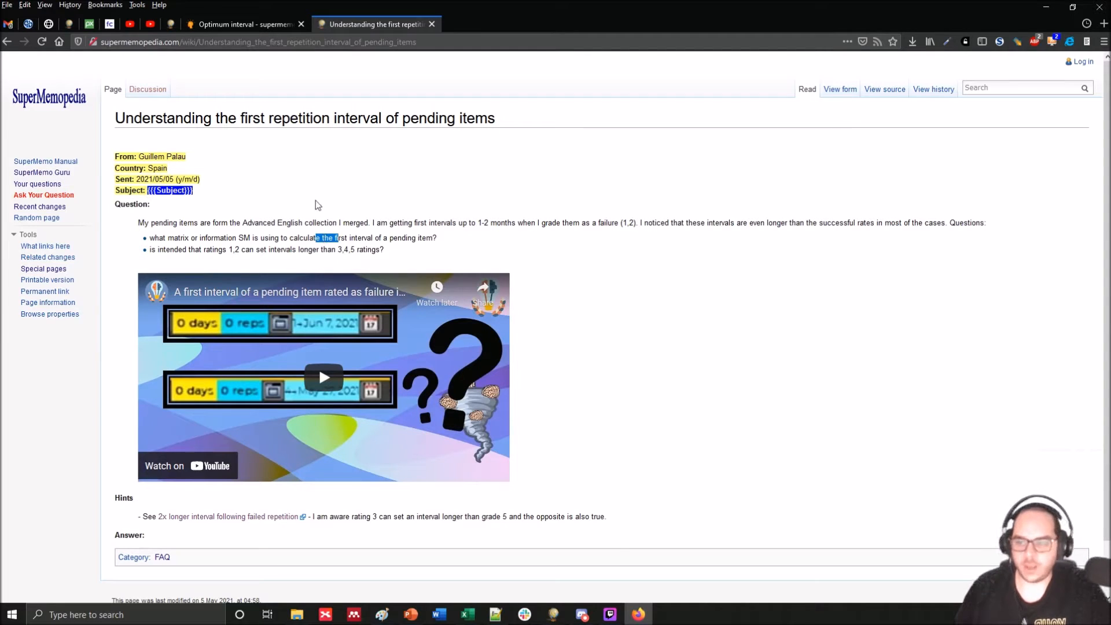
{"action": "left_click", "coordinate": [317, 226]}
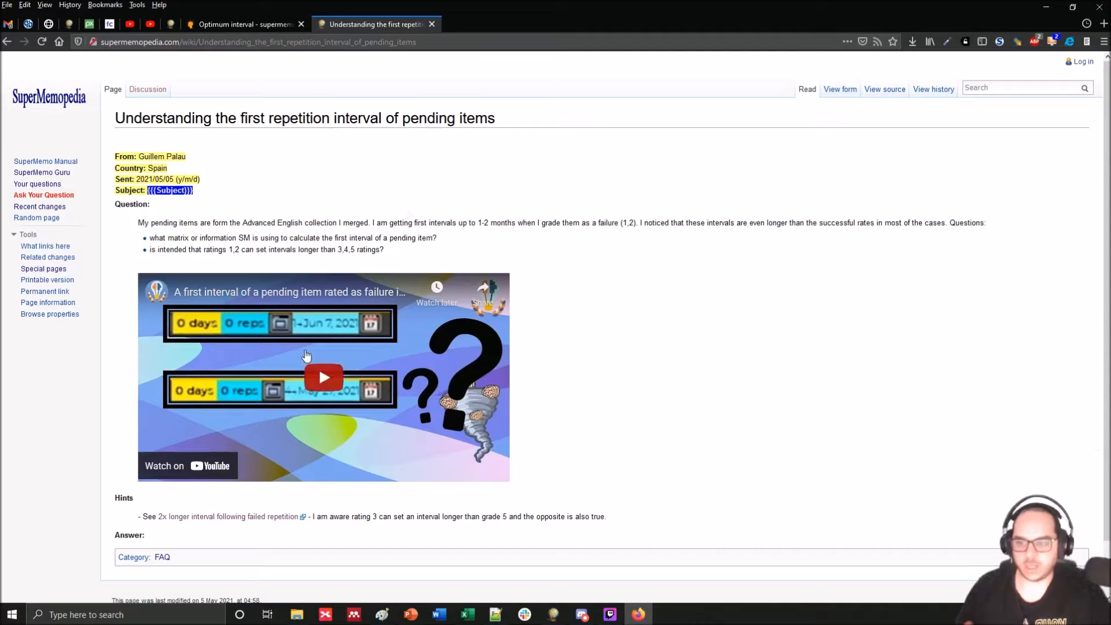
Step: Log in to the wiki from its main page, filling in the password from the saved login, and open the file upload page
{"action": "left_click", "coordinate": [49, 108]}
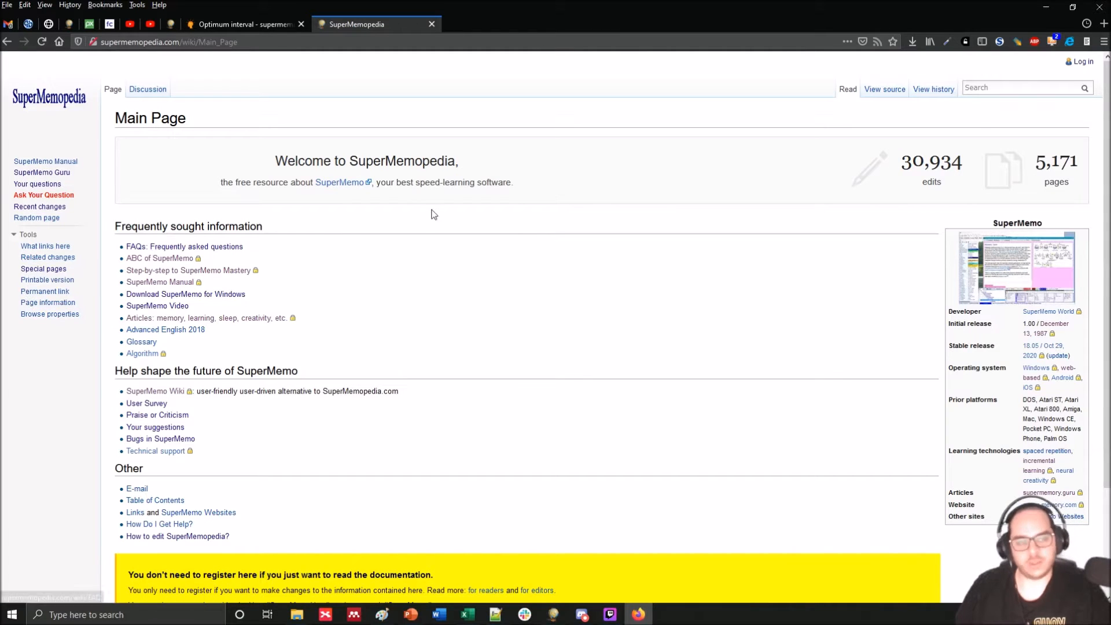
{"action": "left_click", "coordinate": [1080, 64]}
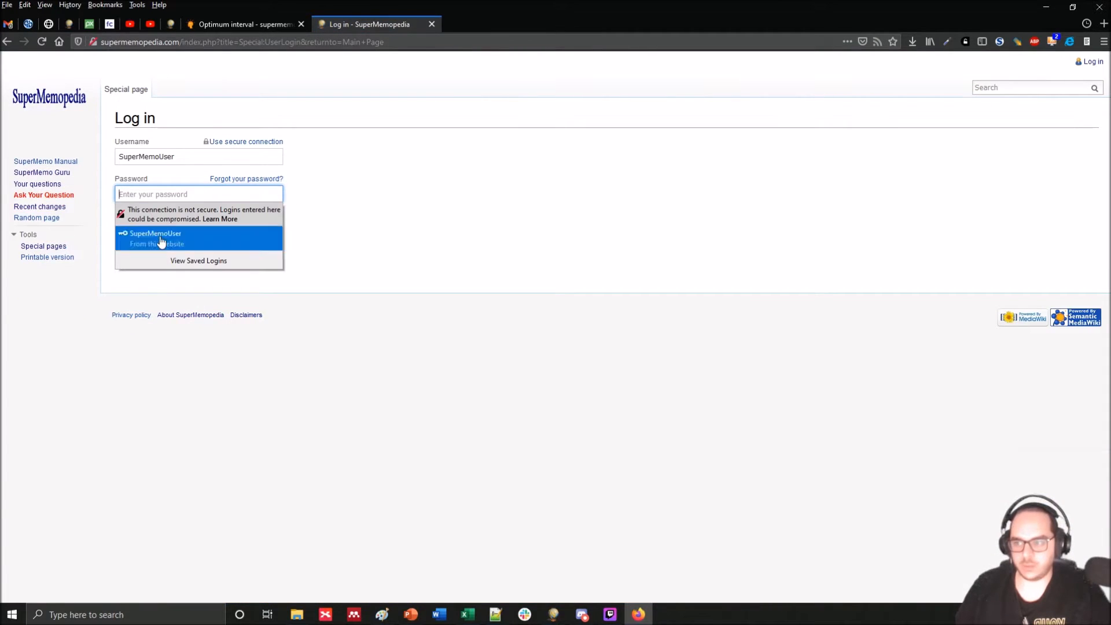
{"action": "left_click", "coordinate": [165, 239]}
{"action": "left_click", "coordinate": [186, 247]}
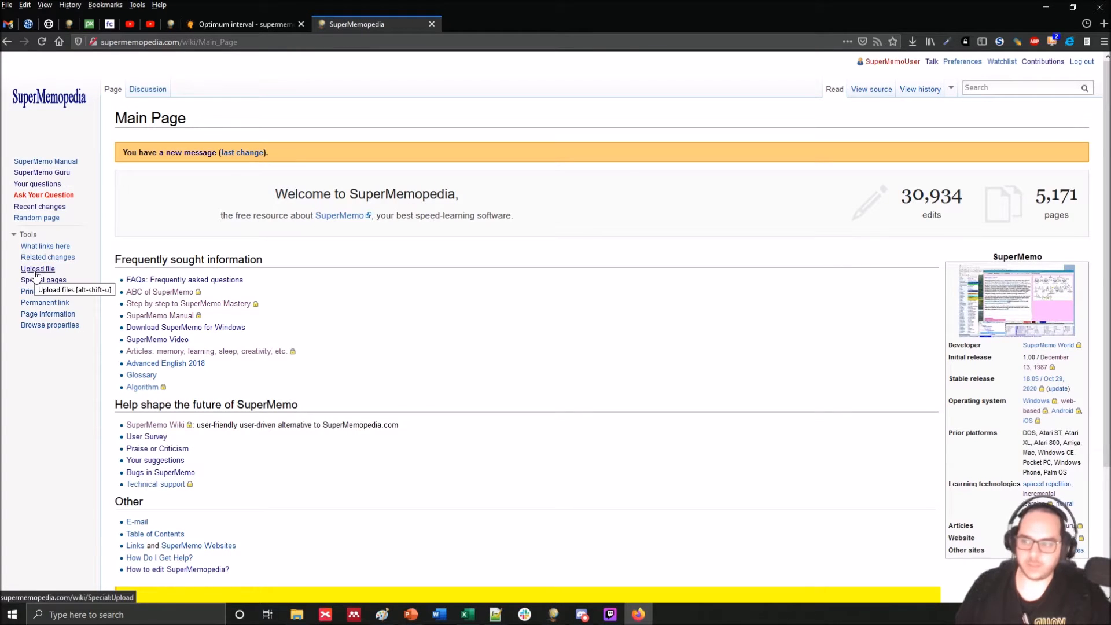
{"action": "left_click", "coordinate": [35, 272]}
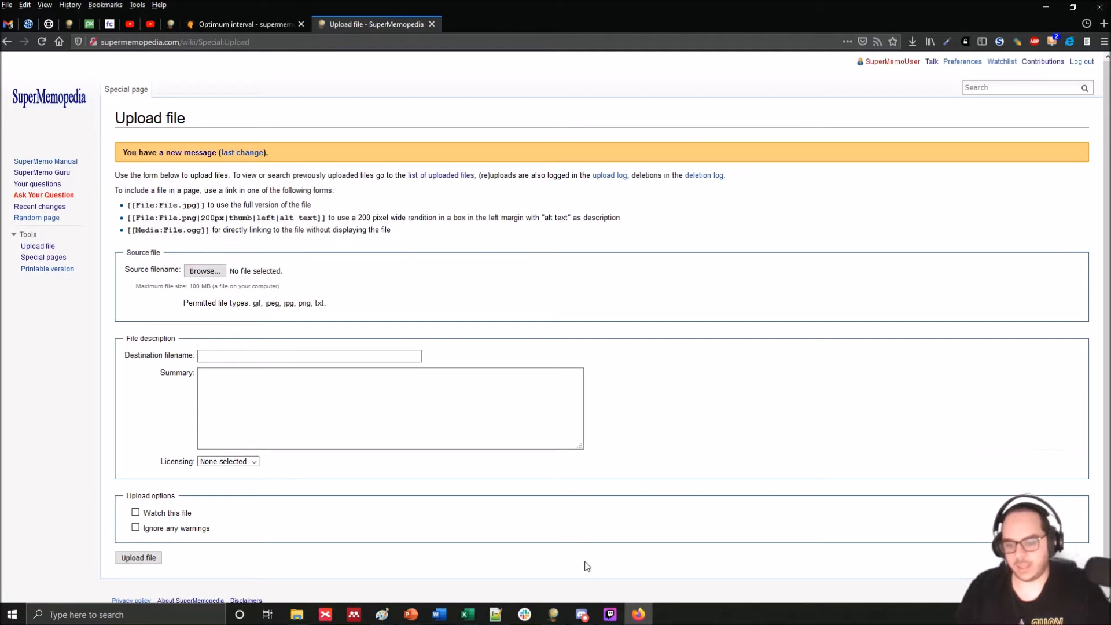
Step: Switch to SuperMemo and open the learning analysis with the Forgetting graph
{"action": "left_click", "coordinate": [554, 615]}
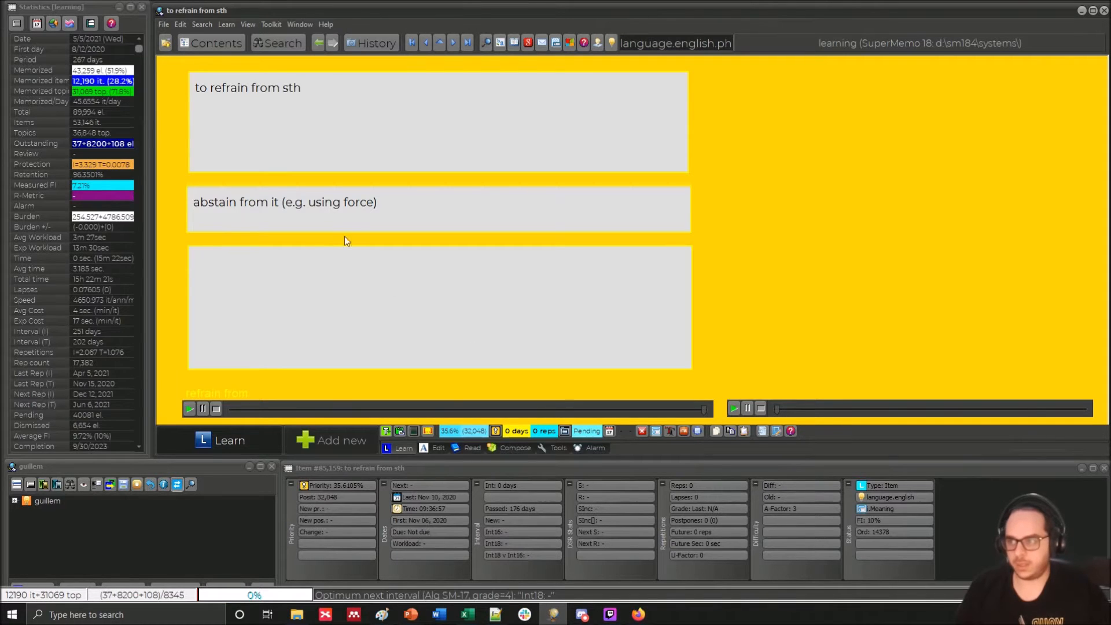
{"action": "left_click", "coordinate": [48, 27]}
{"action": "left_click", "coordinate": [48, 28]}
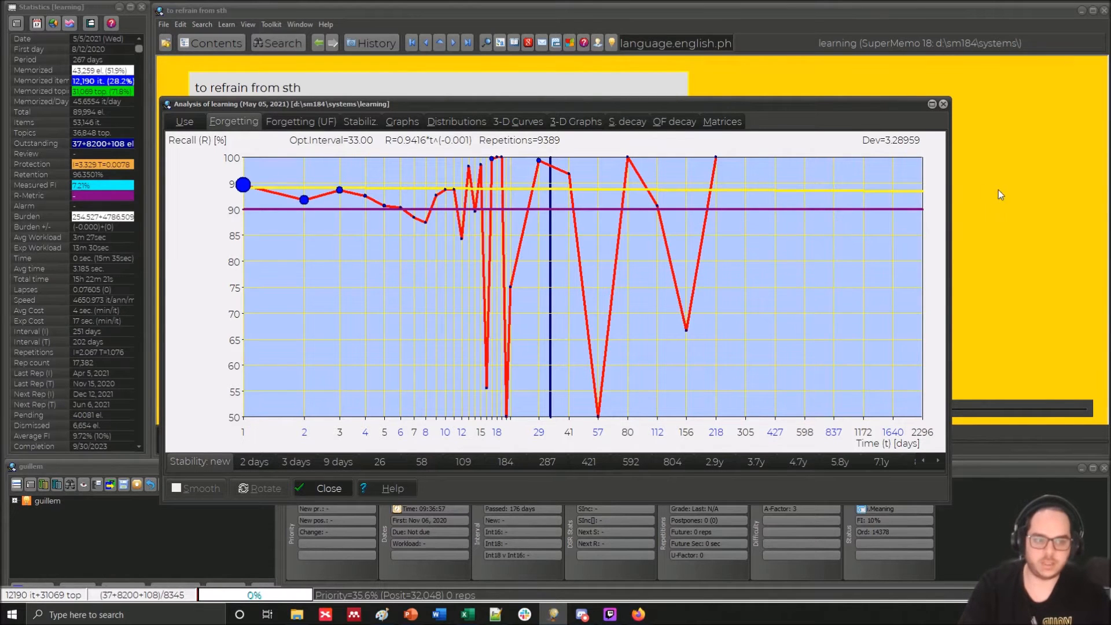
Step: Paste the screenshot into Paint, cut out the Analysis of learning window and paste it alone into a new image
{"action": "left_click", "coordinate": [382, 614]}
{"action": "key", "text": "ctrl+v"}
{"action": "left_click", "coordinate": [75, 43]}
{"action": "mouse_move", "coordinate": [163, 182]}
{"action": "left_mouse_down"}
{"action": "mouse_move", "coordinate": [866, 479]}
{"action": "mouse_move", "coordinate": [952, 553]}
{"action": "left_mouse_up"}
{"action": "key", "text": "alt+F4"}
{"action": "left_click", "coordinate": [572, 309]}
{"action": "key", "text": "ctrl+v"}
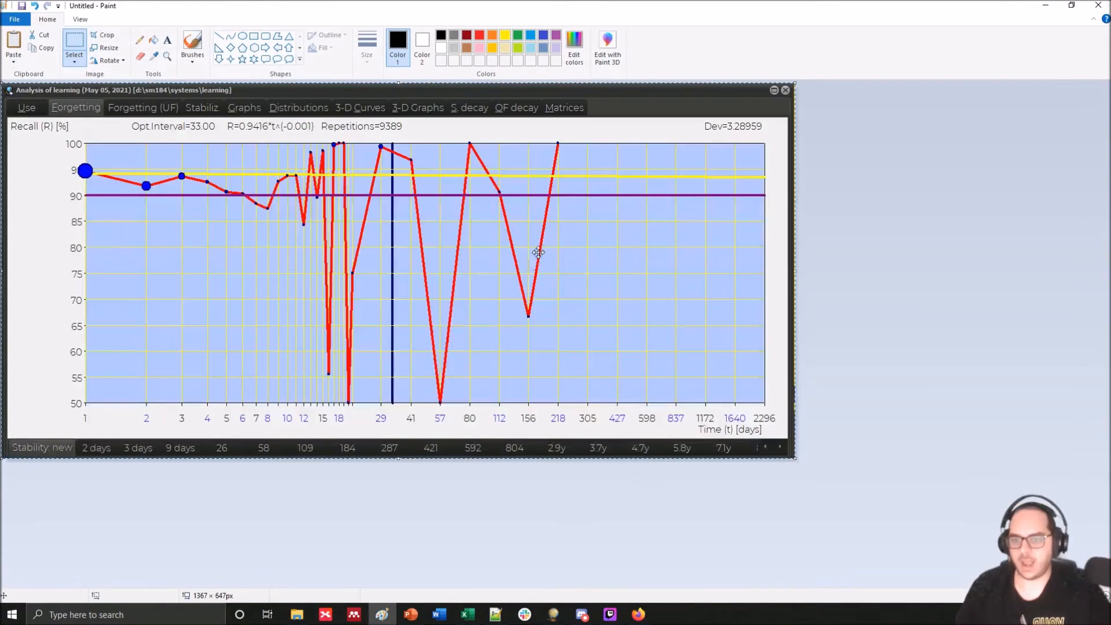
Step: Save the cropped graph image as "optimum interval palace"
{"action": "left_click", "coordinate": [22, 7]}
{"action": "type", "text": "optimum interval palace"}
{"action": "key", "text": "Return"}
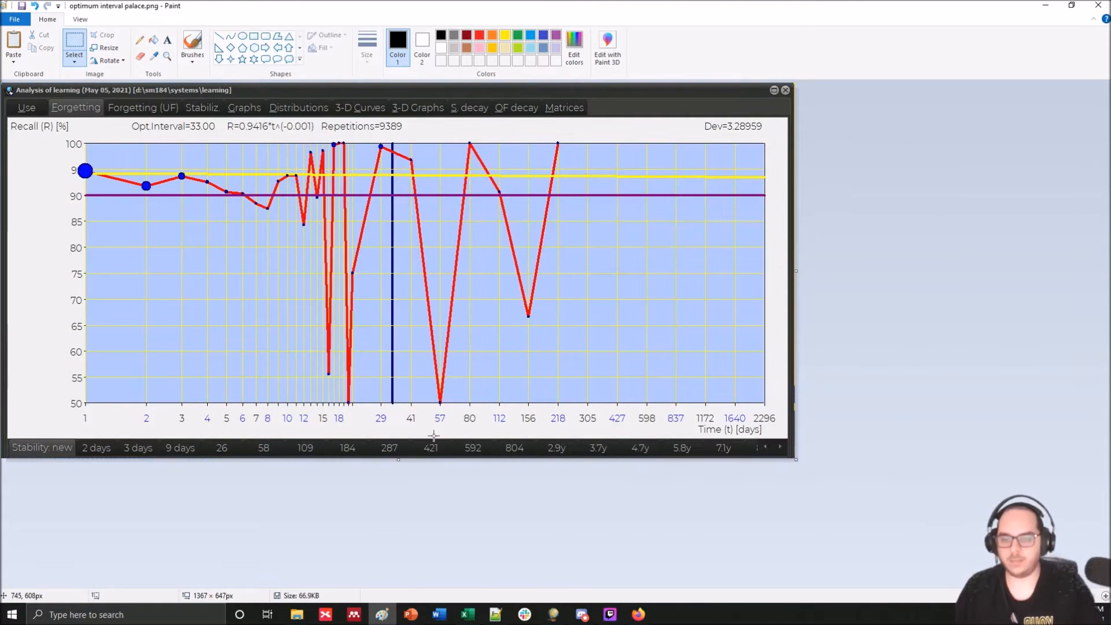
Step: Switch to Firefox and upload optimum interval palace.png to the wiki with the destination filename Optimum_interval_palace.png
{"action": "left_click", "coordinate": [639, 615]}
{"action": "left_click", "coordinate": [206, 271]}
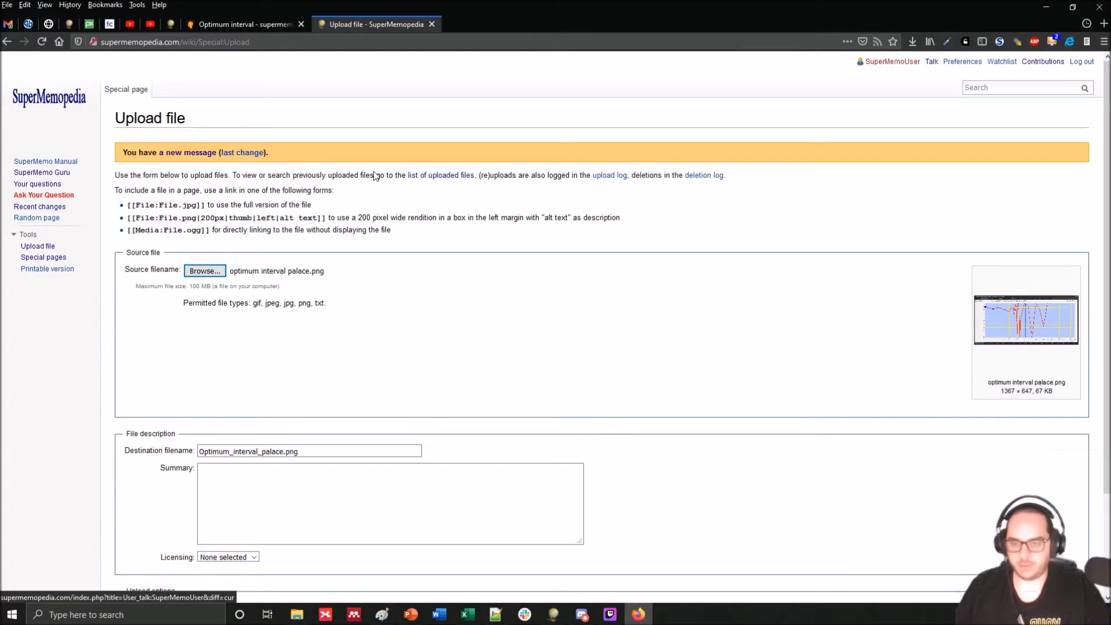
{"action": "scroll", "coordinate": [417, 302], "scroll_direction": "down", "scroll_amount": 3}
{"action": "left_click", "coordinate": [327, 331]}
{"action": "left_click_drag", "start_coordinate": [299, 331], "coordinate": [196, 332]}
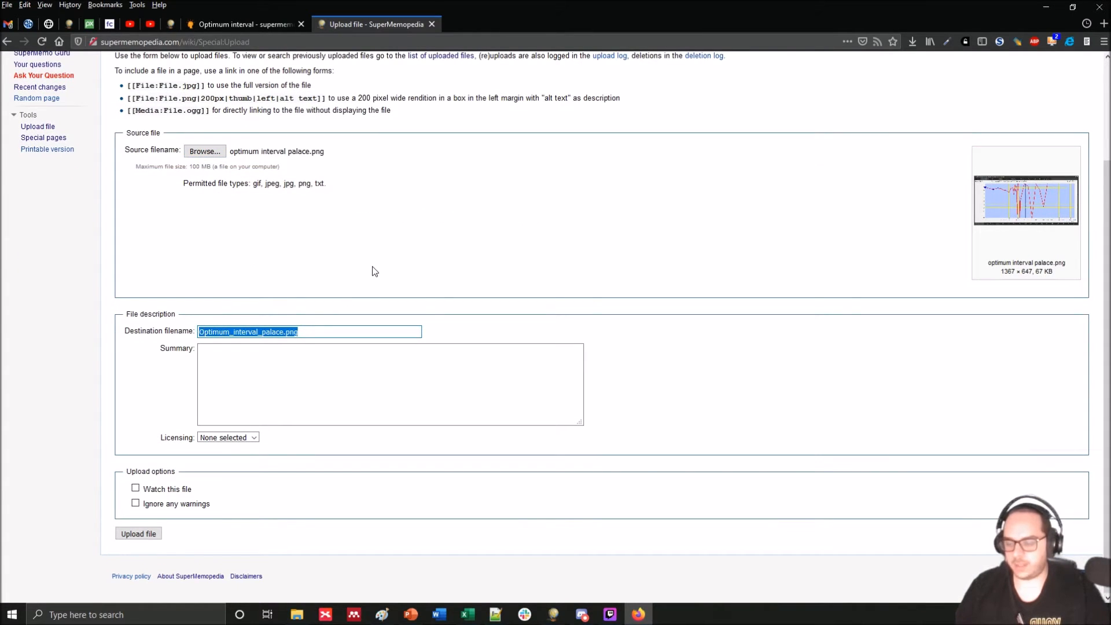
{"action": "left_click", "coordinate": [230, 387]}
{"action": "left_click", "coordinate": [142, 533]}
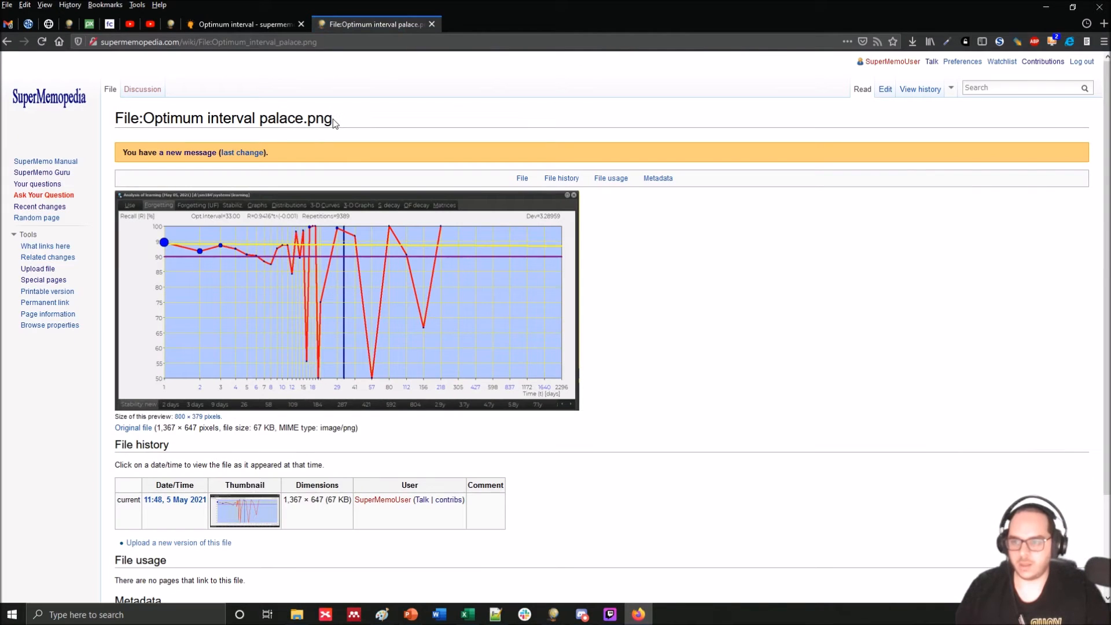
Step: Copy the uploaded file's title and open the page "Understanding the first repetition interval of pending items" for editing
{"action": "left_click_drag", "start_coordinate": [332, 119], "coordinate": [113, 117]}
{"action": "key", "text": "ctrl+c"}
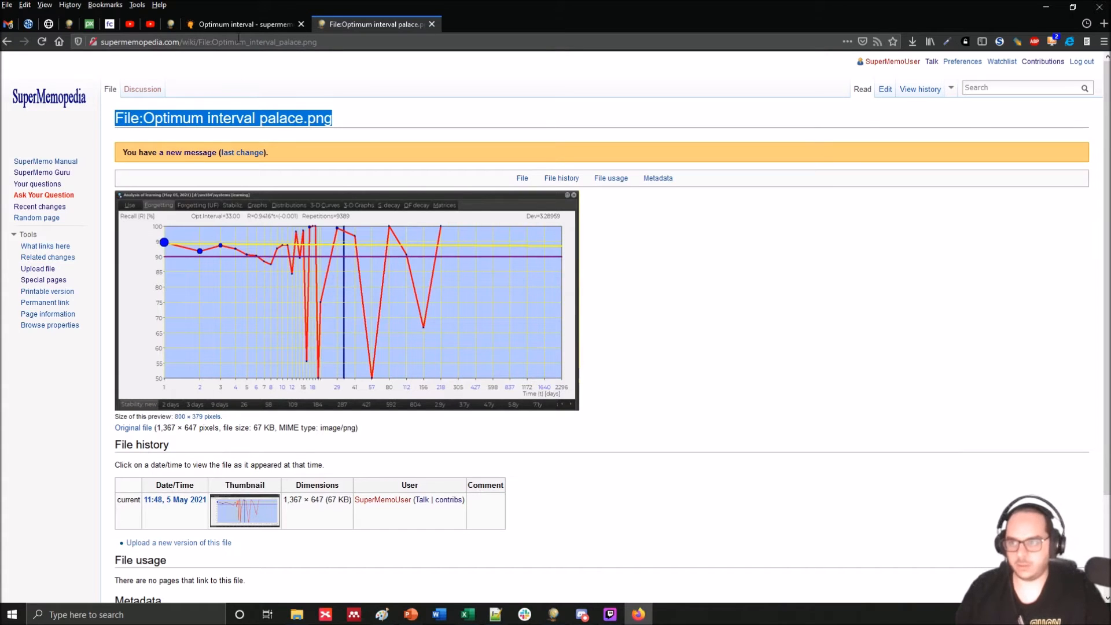
{"action": "left_click", "coordinate": [238, 23]}
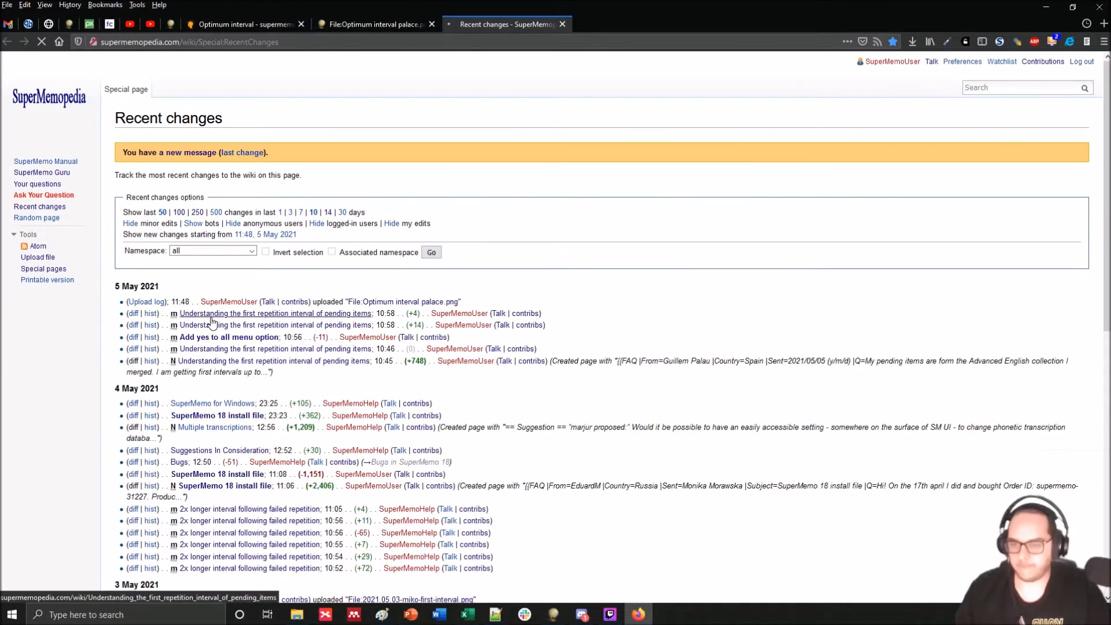
{"action": "left_click", "coordinate": [212, 319]}
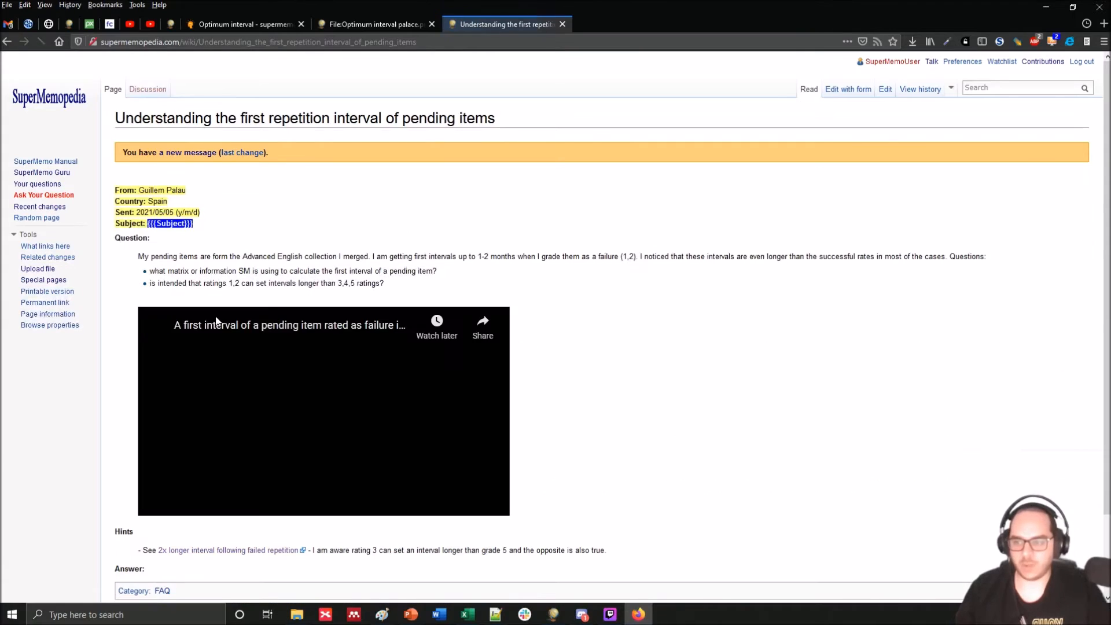
{"action": "left_click", "coordinate": [882, 92]}
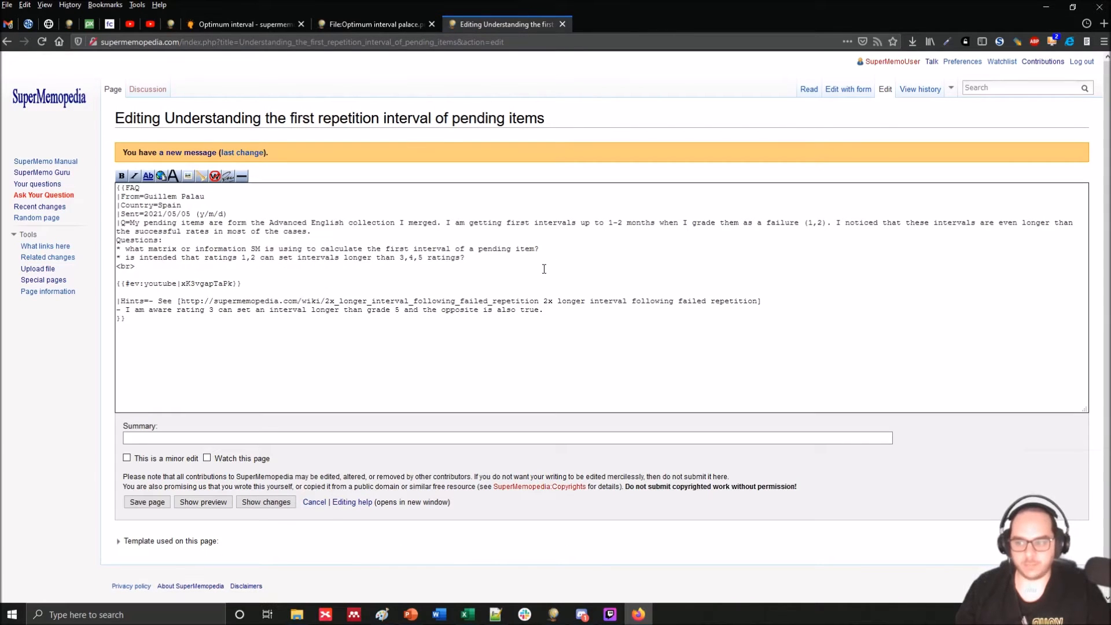
Step: Add blank lines and the label "Optimum Interval:" below the YouTube embed in the page source
{"action": "left_click", "coordinate": [287, 287]}
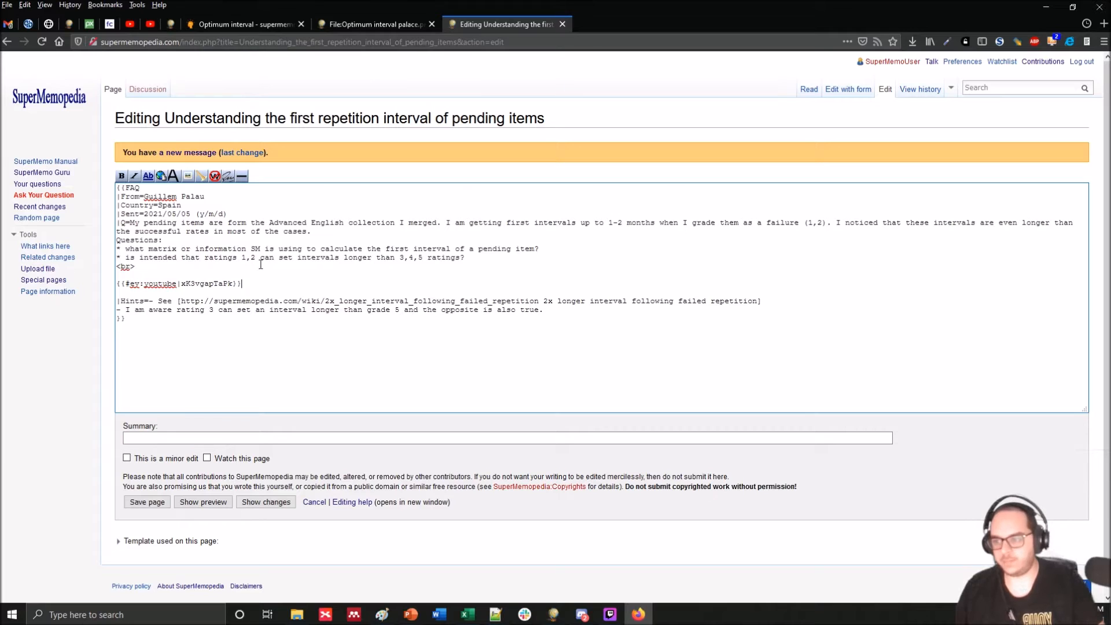
{"action": "key", "text": "Return"}
{"action": "key", "text": "Return"}
{"action": "key", "text": "Return"}
{"action": "key", "text": "Return"}
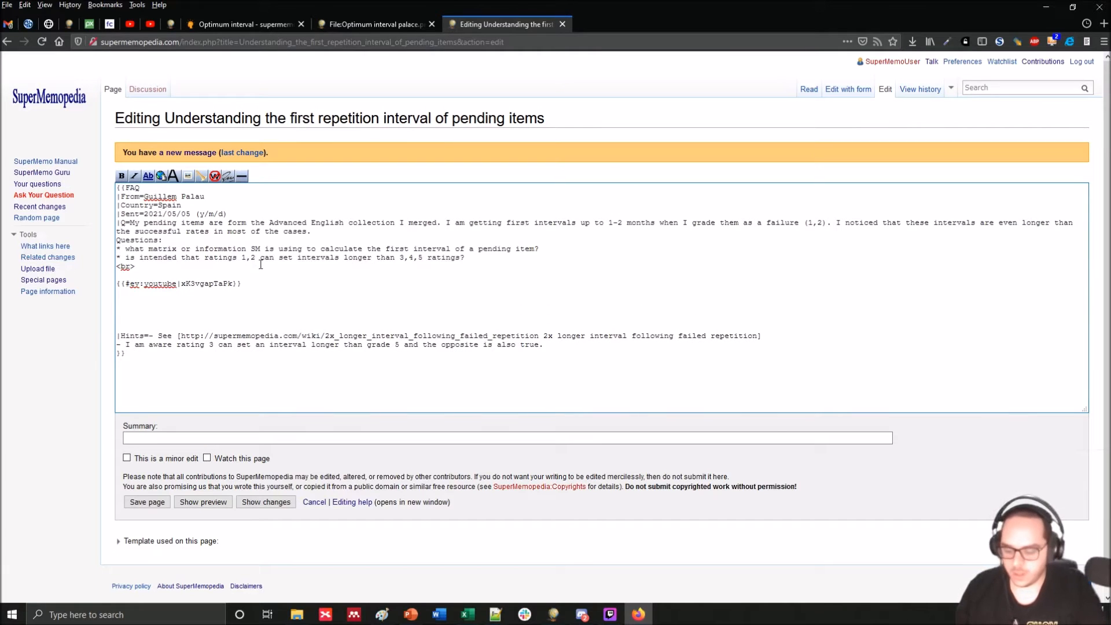
{"action": "type", "text": "Opt"}
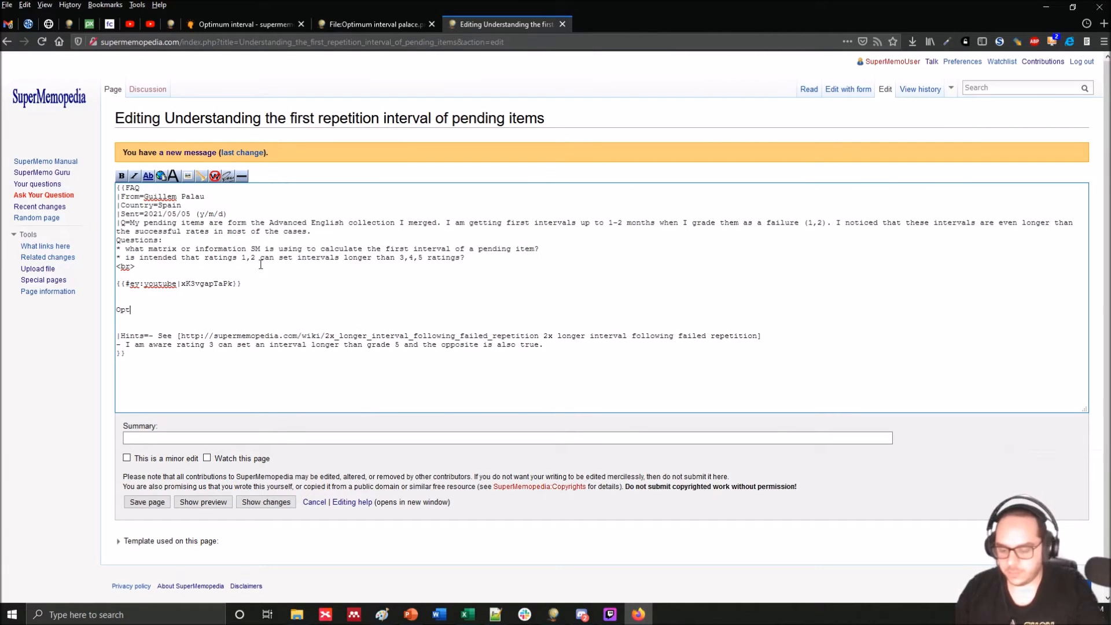
{"action": "type", "text": "imum Interval:"}
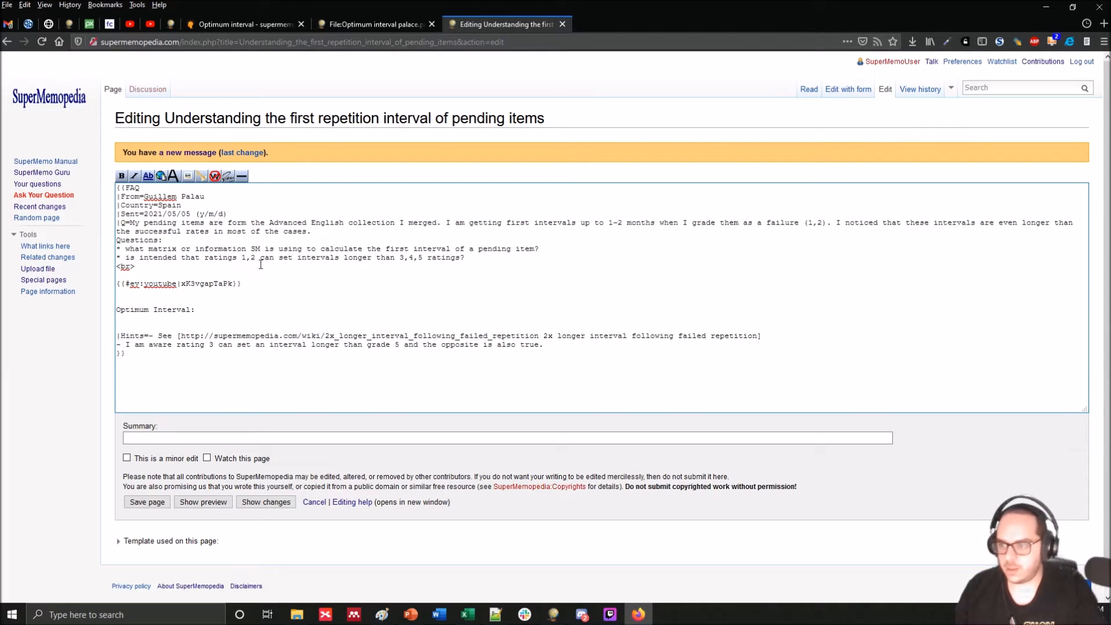
Step: Embed the uploaded graph below the label as [[File:Optimum interval palace.png]]
{"action": "key", "text": "Return"}
{"action": "key", "text": "ctrl+v"}
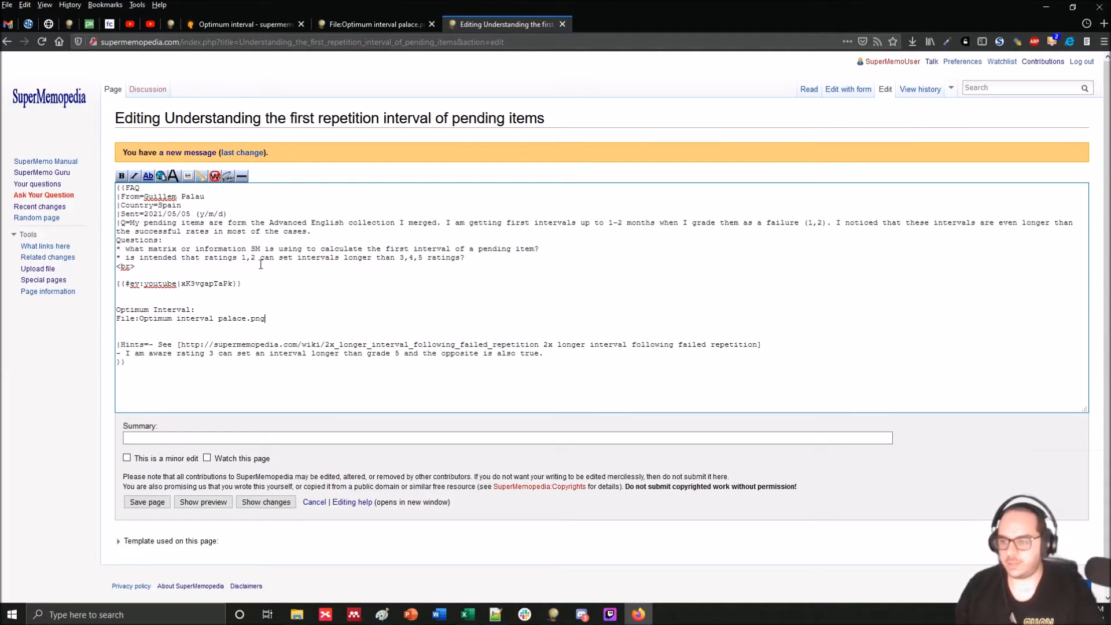
{"action": "key", "text": "Home"}
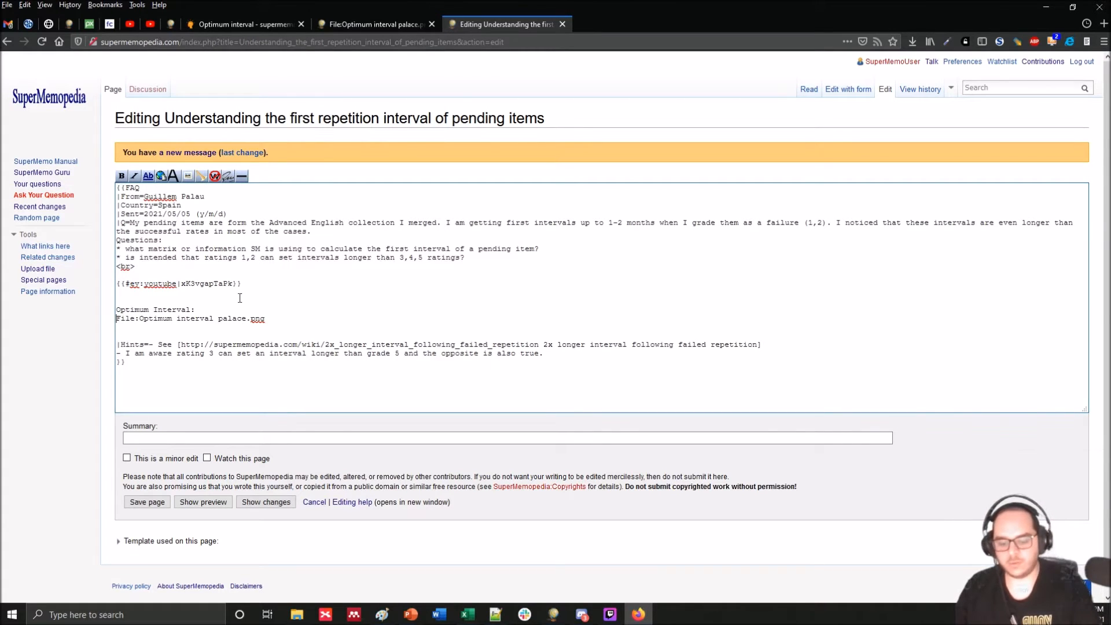
{"action": "type", "text": "[["}
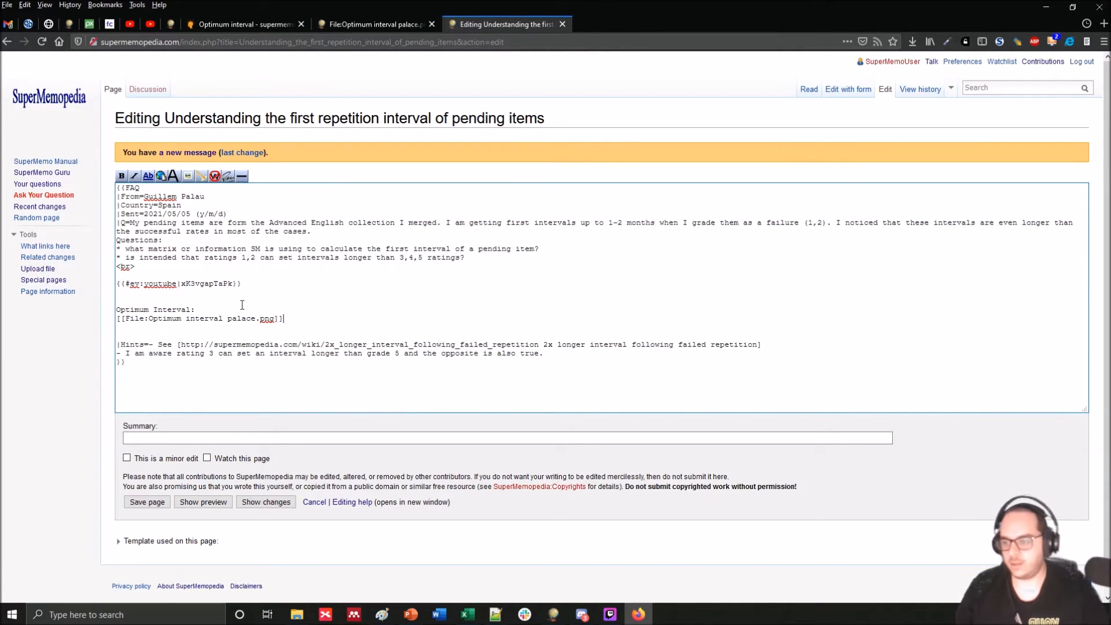
Step: Mark the change as a minor edit, save the page and check how the embedded graph is laid out
{"action": "left_click", "coordinate": [127, 457]}
{"action": "left_click", "coordinate": [147, 502]}
{"action": "scroll", "coordinate": [319, 105], "scroll_direction": "down", "scroll_amount": 5}
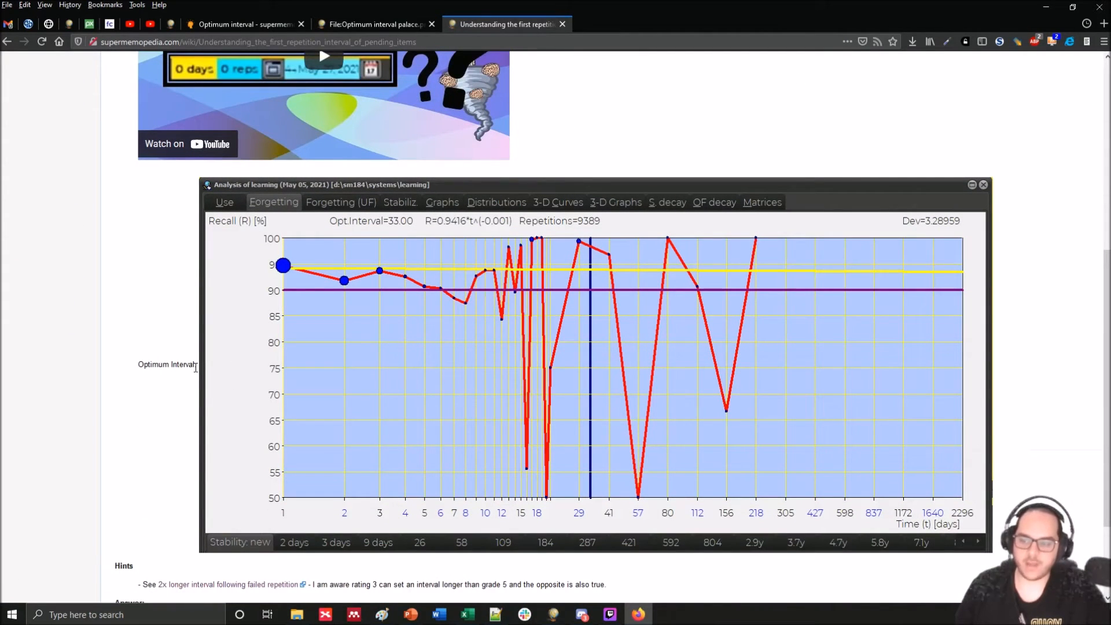
{"action": "left_click_drag", "start_coordinate": [196, 367], "coordinate": [206, 368]}
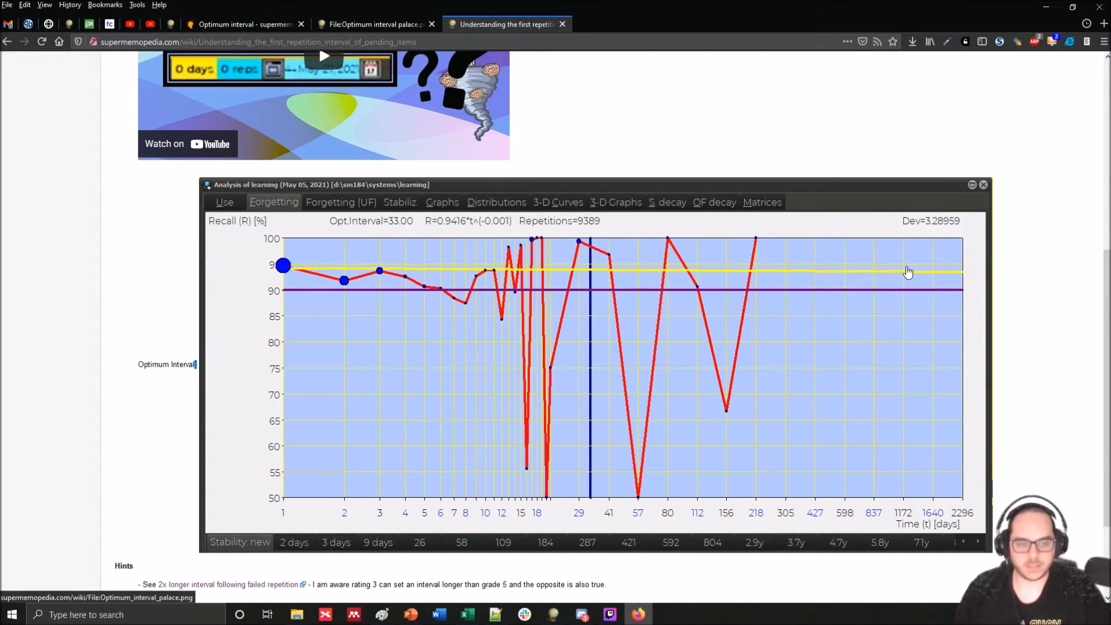
{"action": "scroll", "coordinate": [907, 269], "scroll_direction": "up", "scroll_amount": 5}
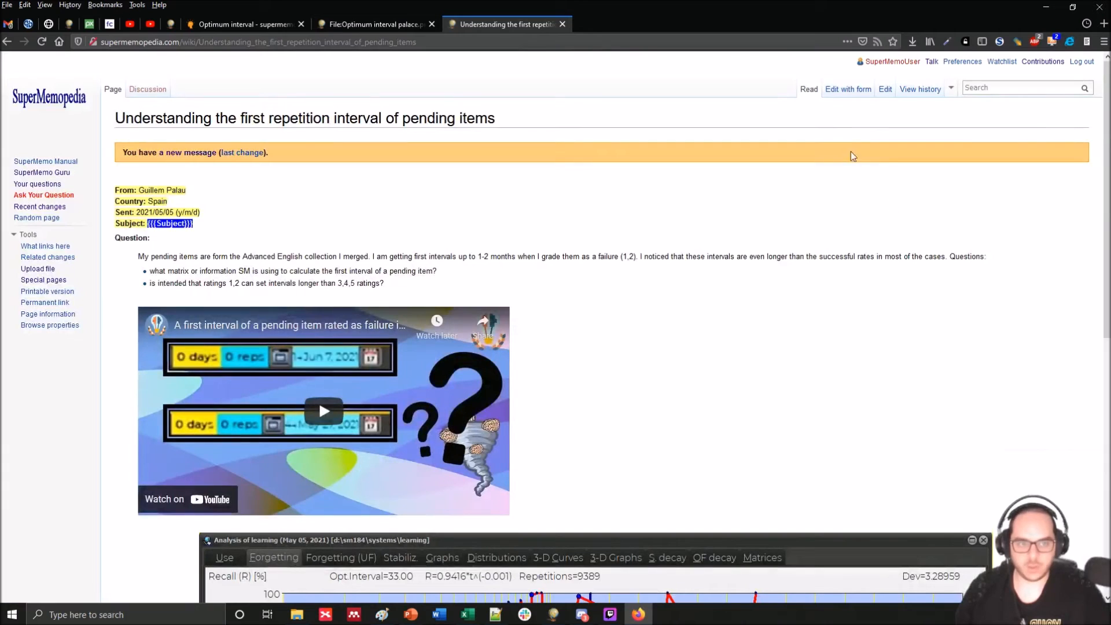
Step: Reopen the page source for editing and add a <br> tag after "Optimum Interval:"
{"action": "left_click", "coordinate": [886, 93]}
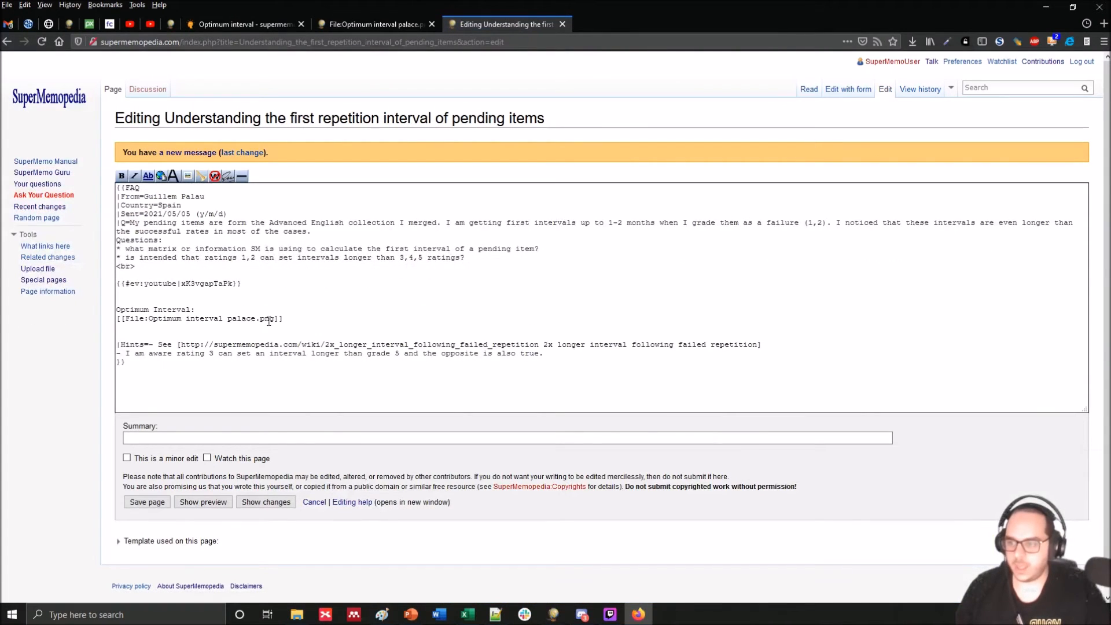
{"action": "left_click", "coordinate": [200, 312]}
{"action": "type", "text": "<>"}
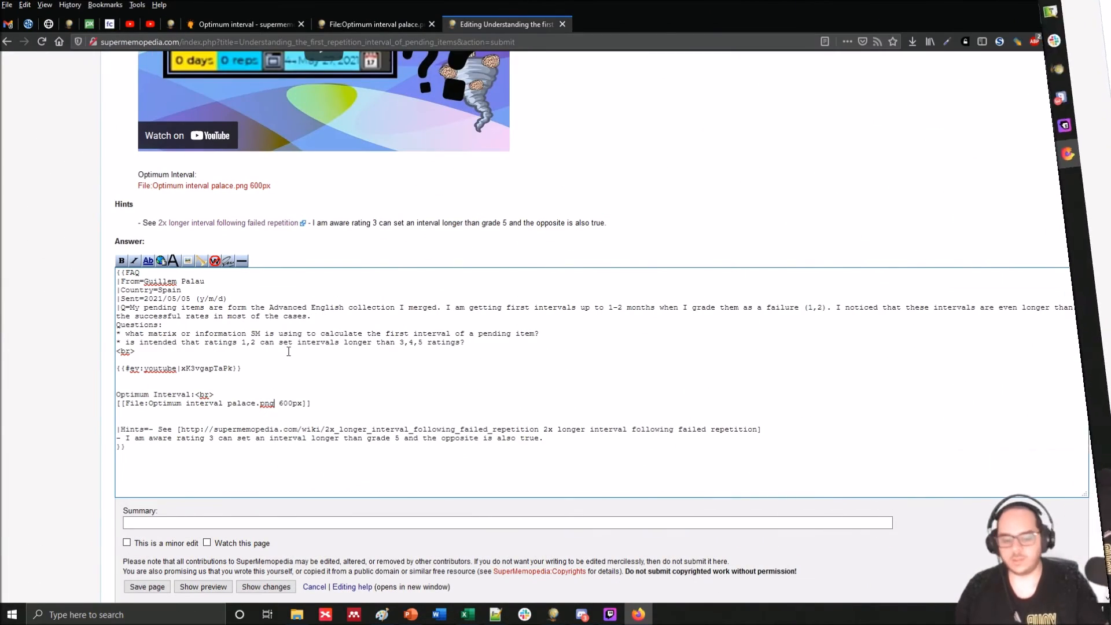
Step: Correct the image link to [[File:Optimum interval palace.png|600px]] and preview the page
{"action": "key", "text": "Delete"}
{"action": "key", "text": "Delete"}
{"action": "key", "text": "Delete"}
{"action": "key", "text": "Delete"}
{"action": "key", "text": "Delete"}
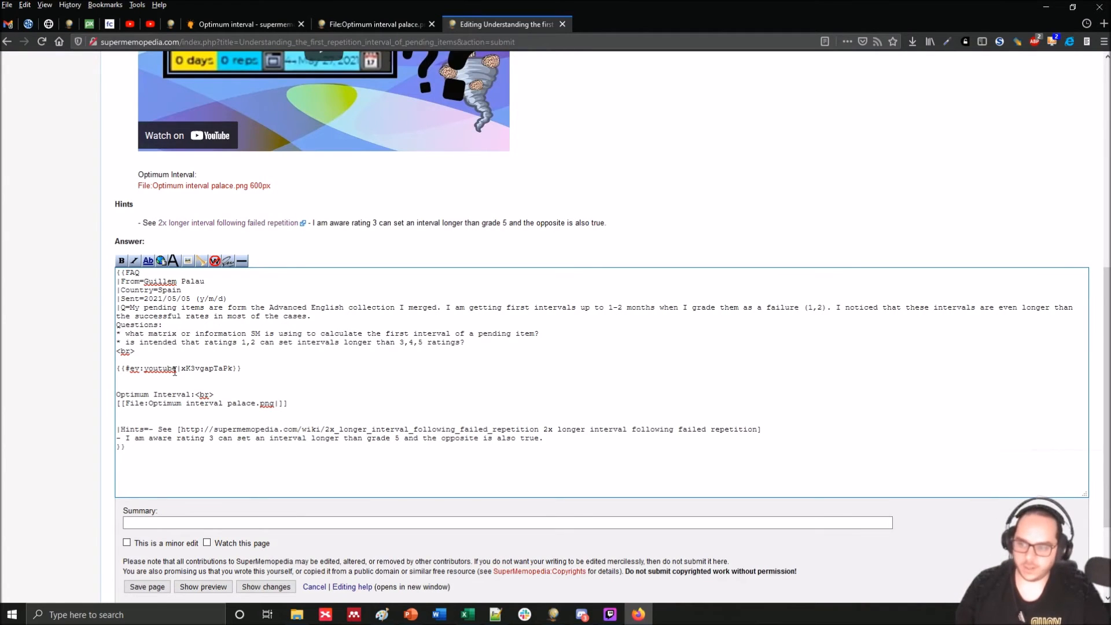
{"action": "type", "text": "600px"}
{"action": "scroll", "coordinate": [260, 371], "scroll_direction": "down", "scroll_amount": 2}
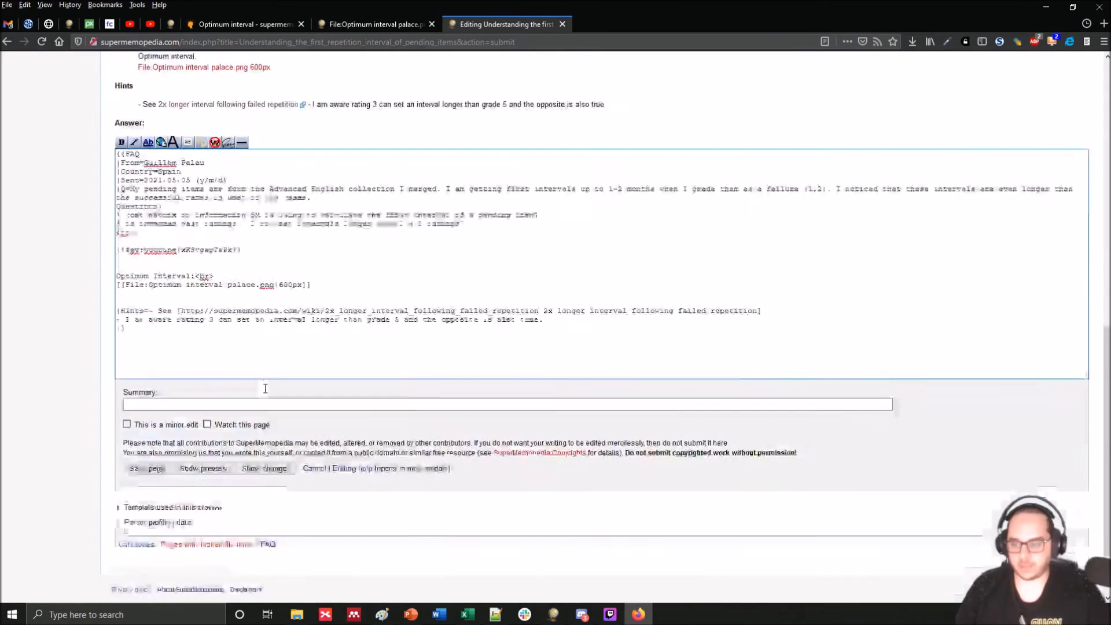
{"action": "left_click", "coordinate": [197, 454]}
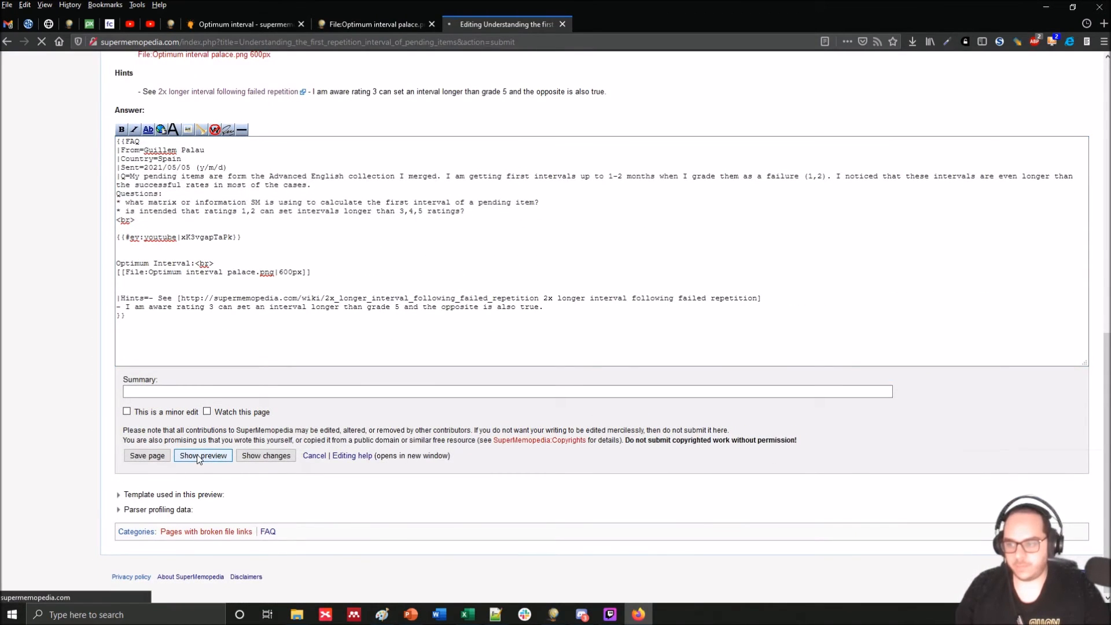
{"action": "scroll", "coordinate": [199, 459], "scroll_direction": "down", "scroll_amount": 4}
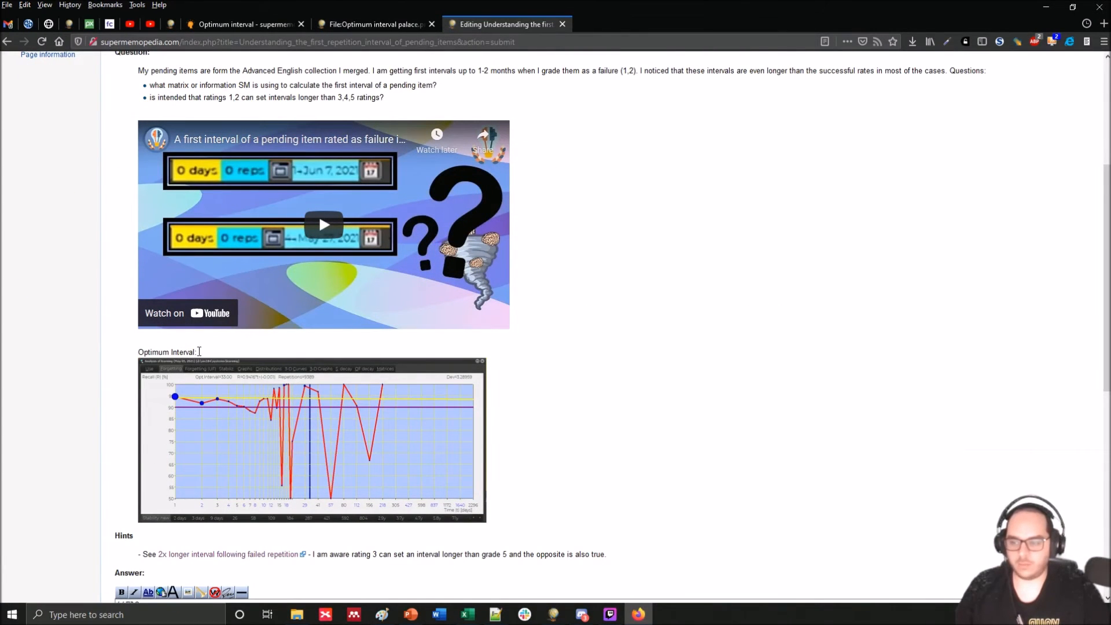
{"action": "scroll", "coordinate": [288, 431], "scroll_direction": "down", "scroll_amount": 4}
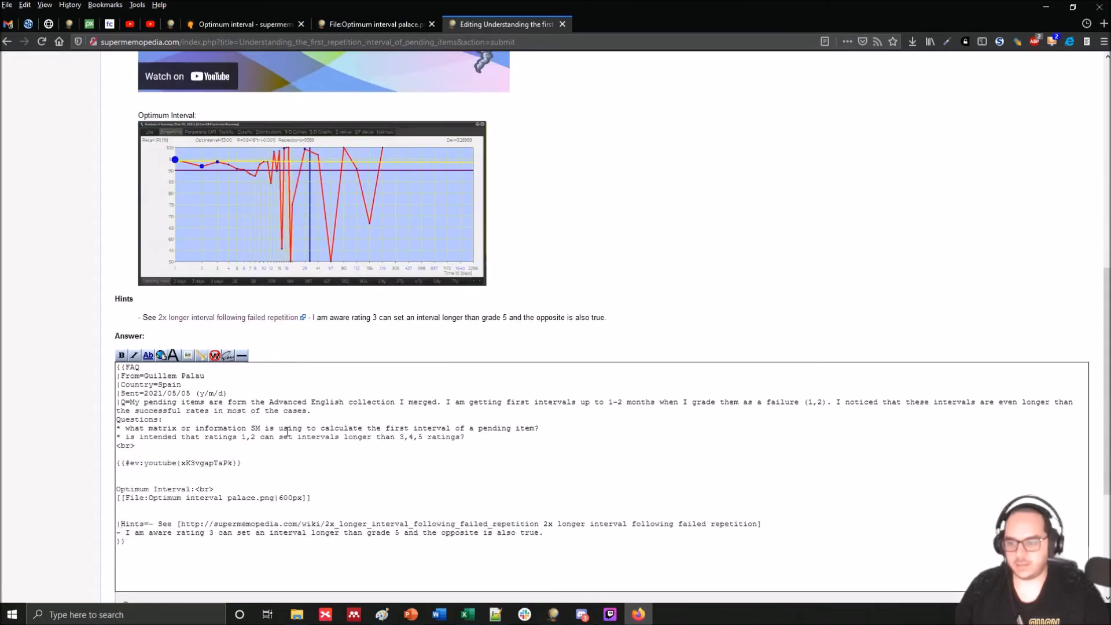
Step: Set the image width in the file link to 800px
{"action": "scroll", "coordinate": [287, 431], "scroll_direction": "down", "scroll_amount": 2}
{"action": "left_click", "coordinate": [277, 379]}
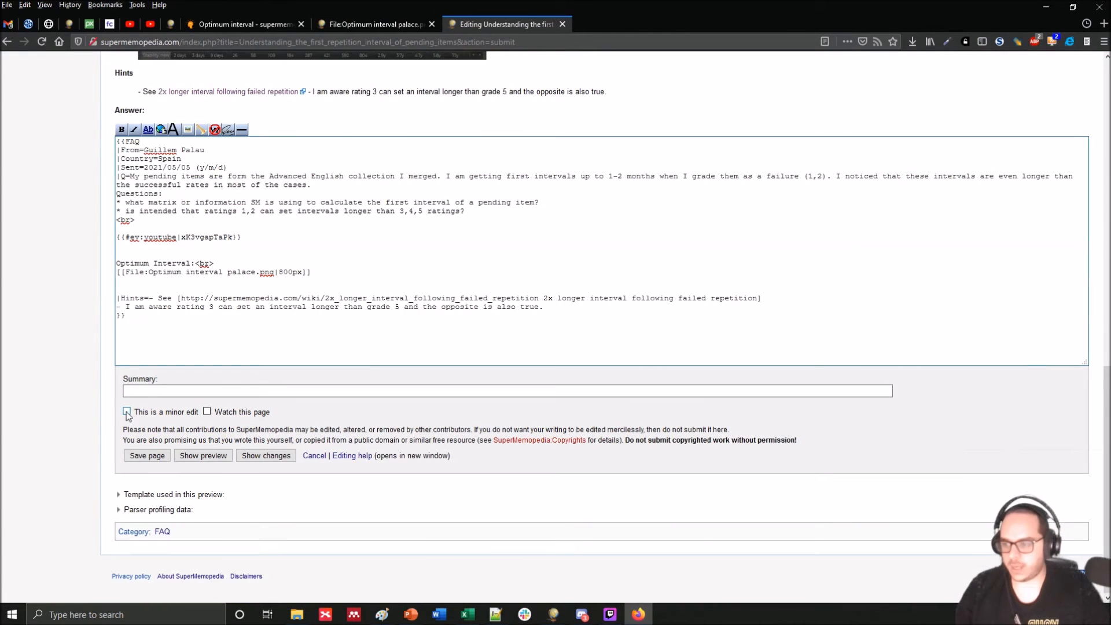
Step: Mark the change as a minor edit and save the page, answering the educational software question with "supermemo"
{"action": "left_click", "coordinate": [127, 411]}
{"action": "left_click", "coordinate": [148, 456]}
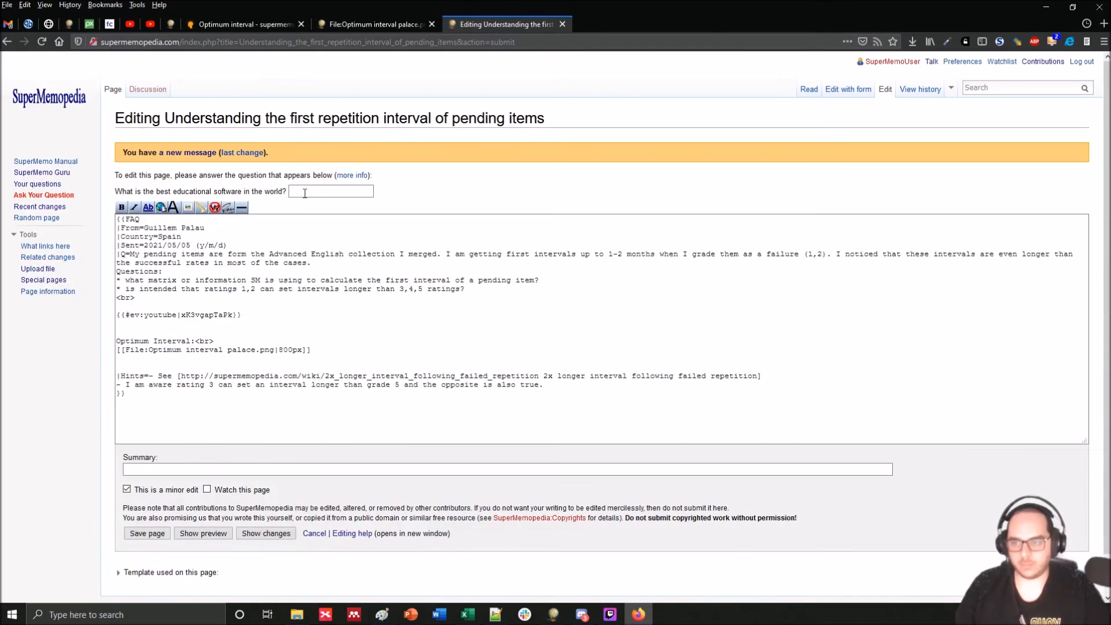
{"action": "left_click", "coordinate": [305, 192]}
{"action": "type", "text": "supermemo"}
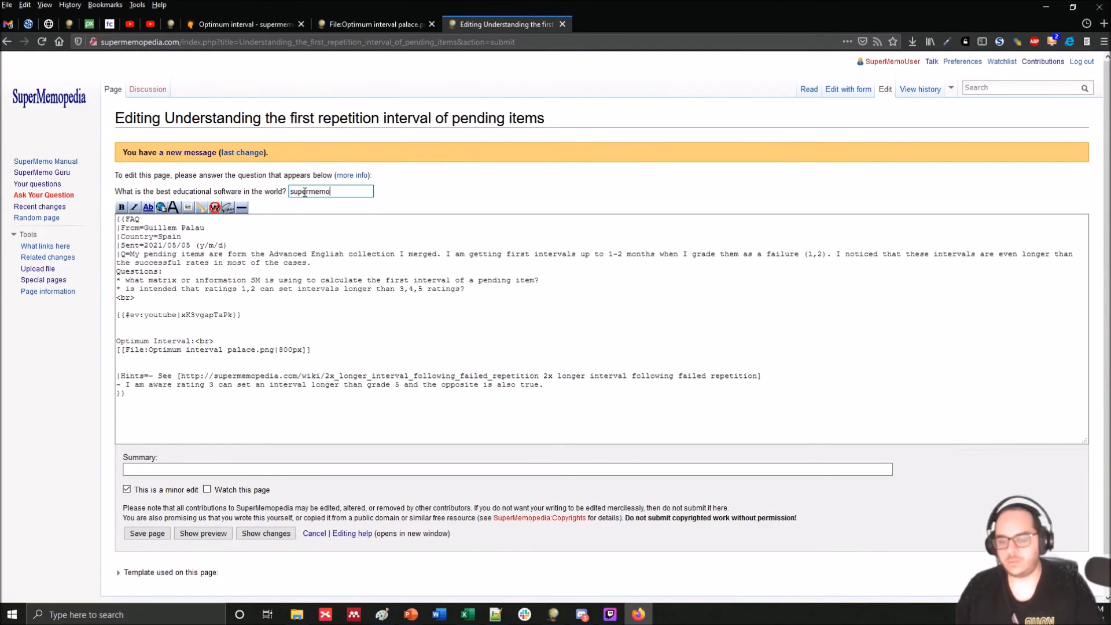
{"action": "key", "text": "Return"}
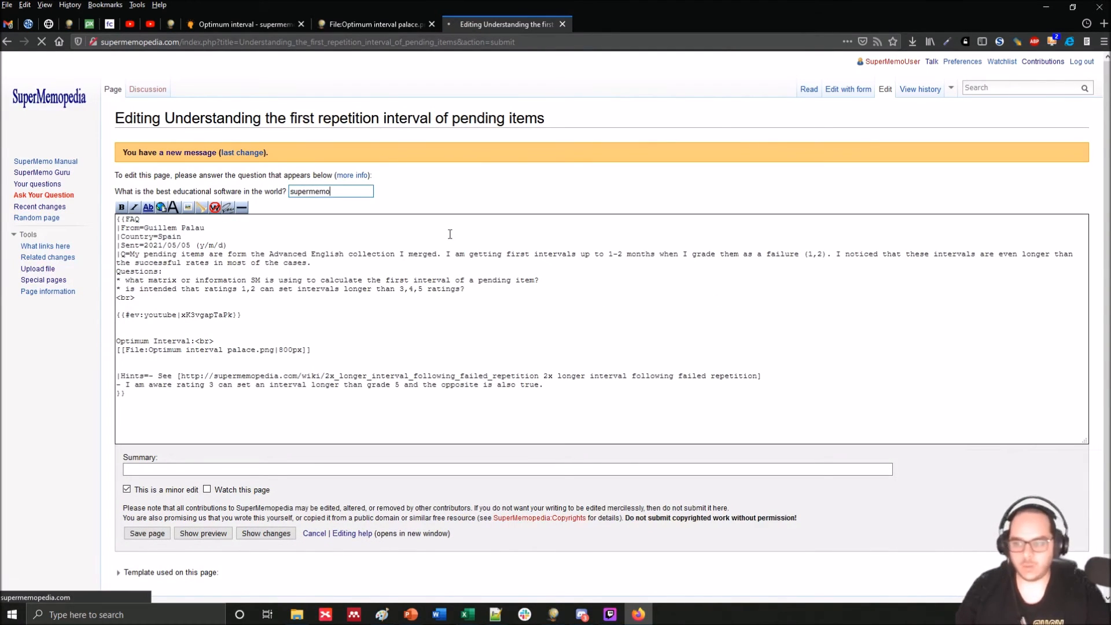
{"action": "scroll", "coordinate": [607, 327], "scroll_direction": "down", "scroll_amount": 5}
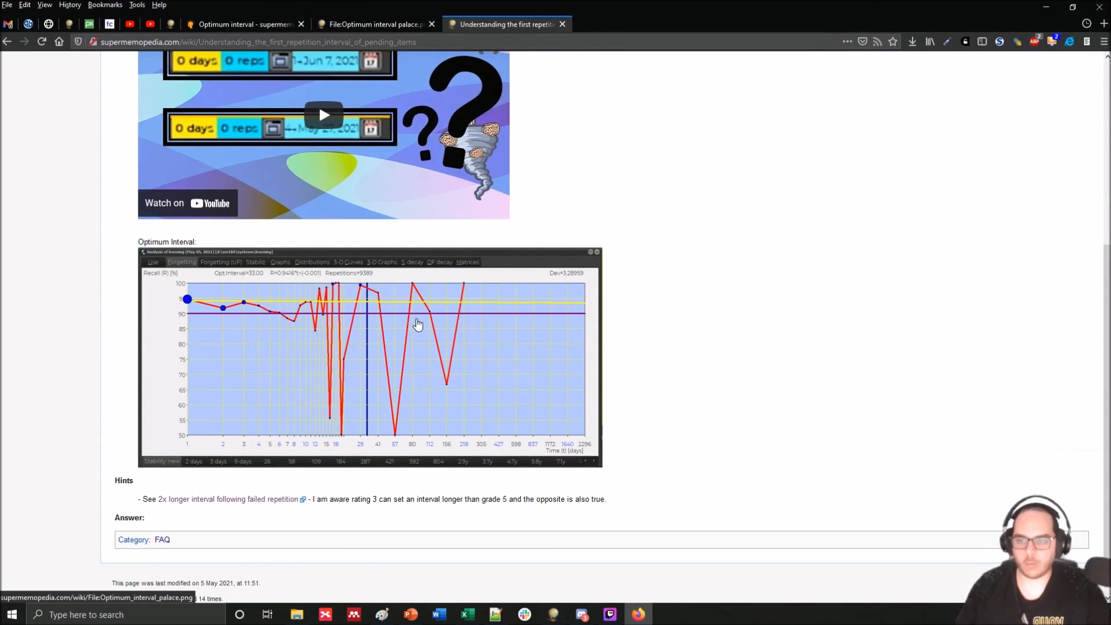
{"action": "scroll", "coordinate": [417, 322], "scroll_direction": "up", "scroll_amount": 5}
Step: Open the wiki's file upload form from the image's file page, and return to the question page to review the embedded graph
{"action": "left_click", "coordinate": [358, 23]}
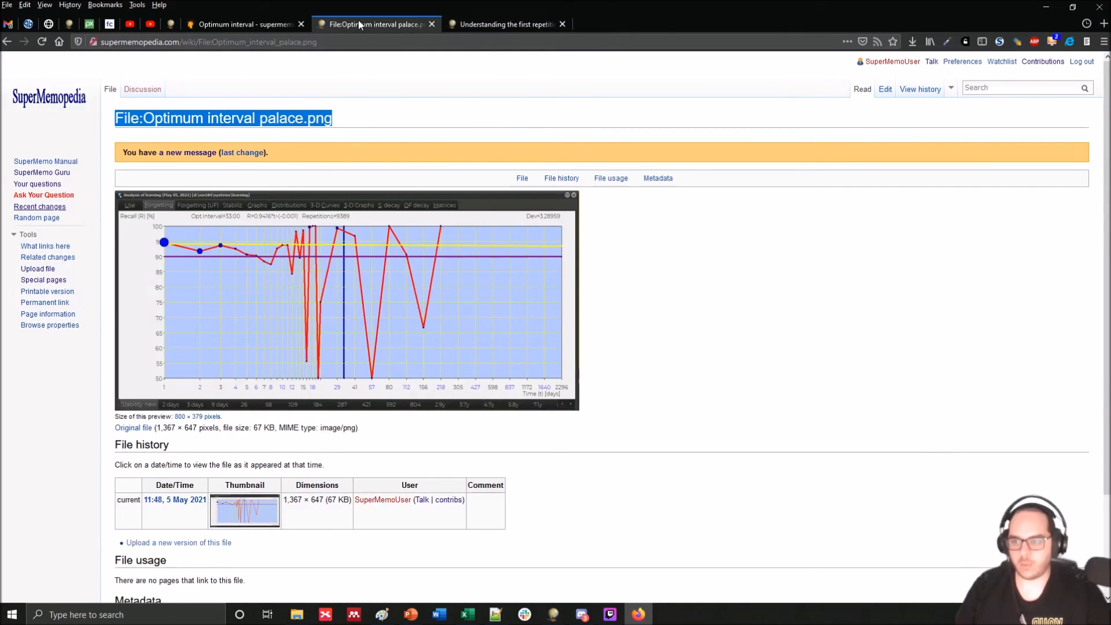
{"action": "left_click", "coordinate": [38, 269]}
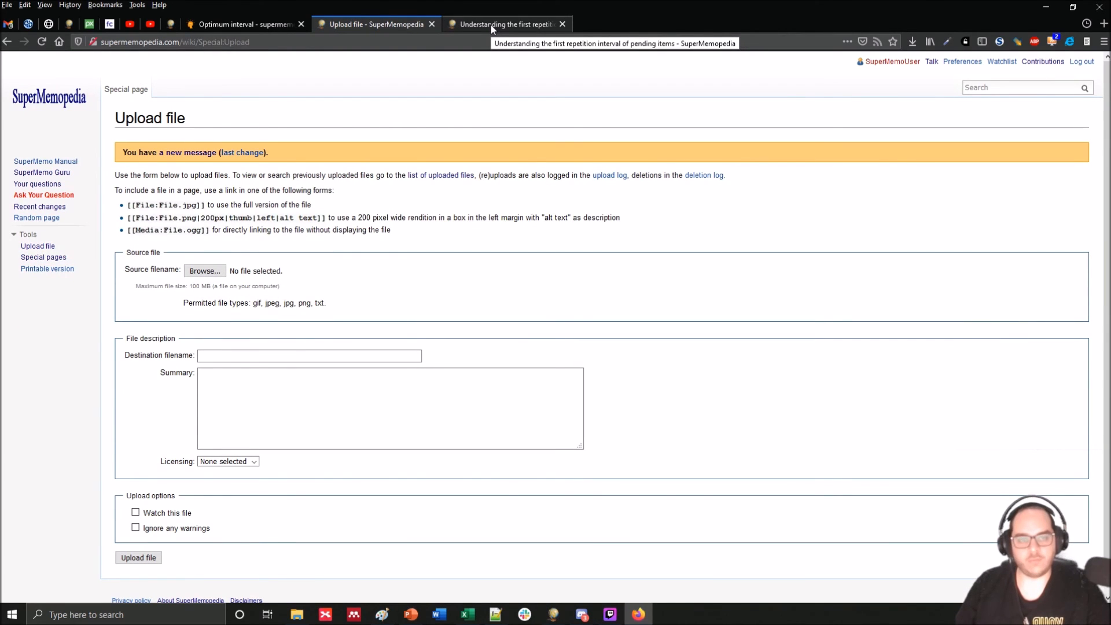
{"action": "left_click", "coordinate": [490, 25]}
{"action": "scroll", "coordinate": [535, 235], "scroll_direction": "down", "scroll_amount": 4}
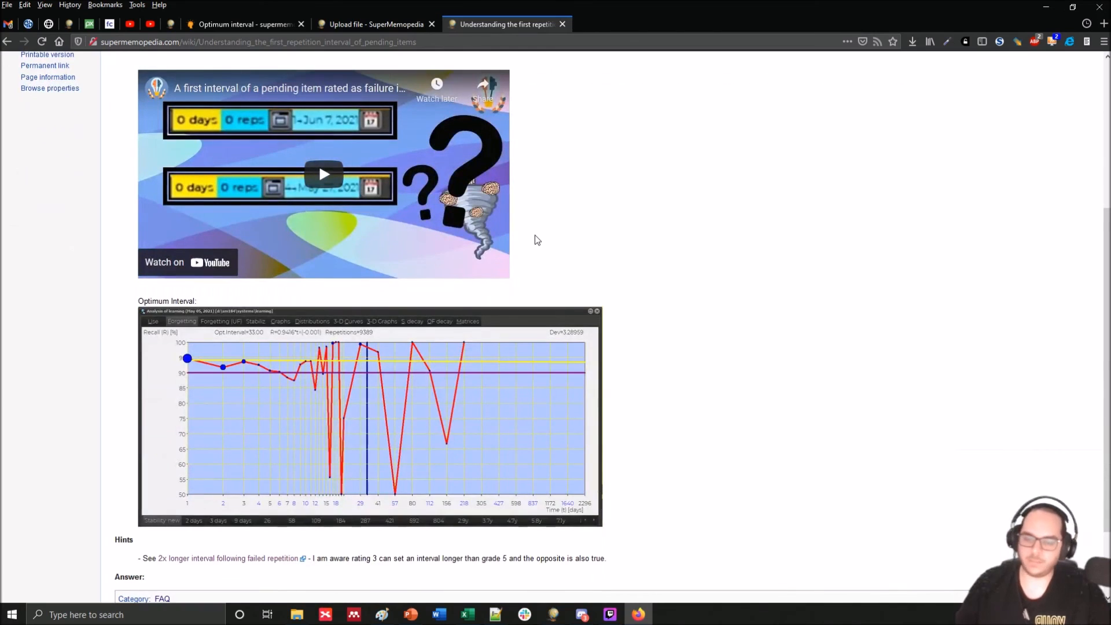